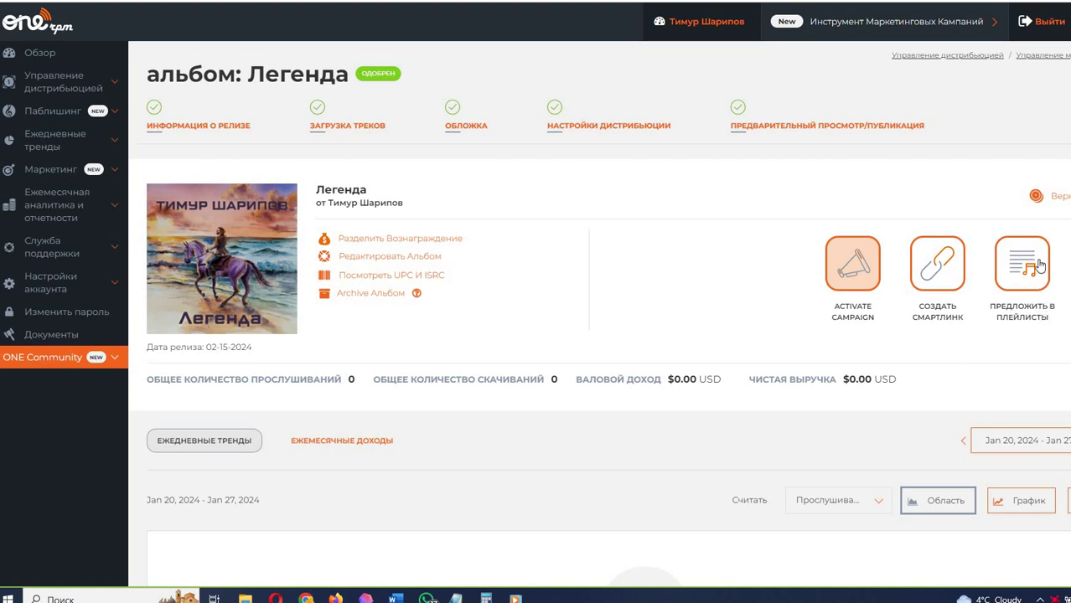
Open the playlist pitch for the album Легенда and fill in the release description with the song's story, artist biography and a paragraph on its melodies.
left_click(1039, 265)
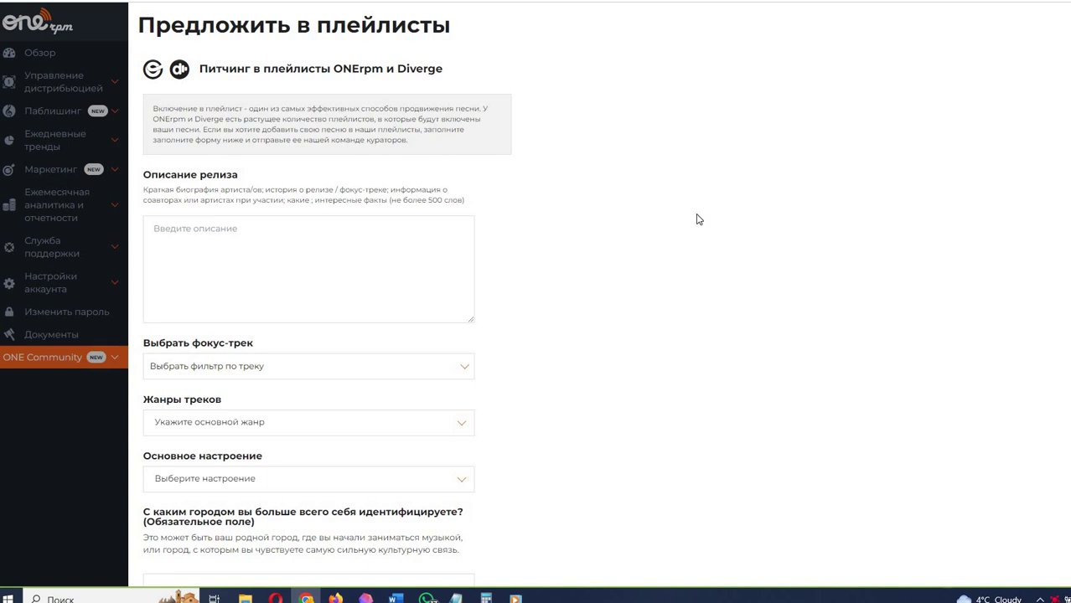
left_click(261, 247)
key("ctrl+v")
scroll(261, 260, "up", 5)
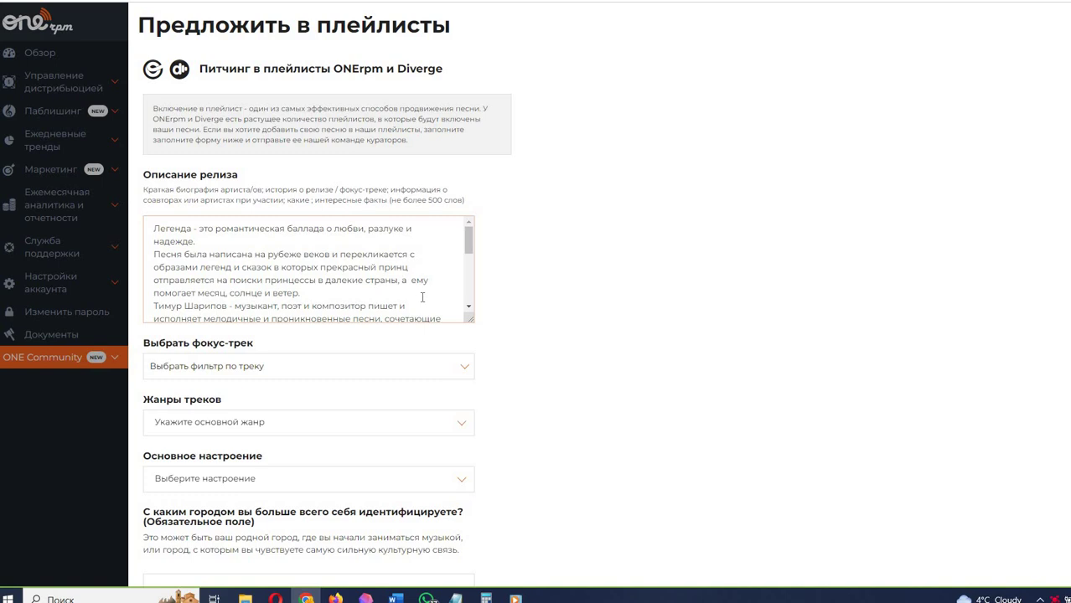
scroll(424, 298, "down", 2)
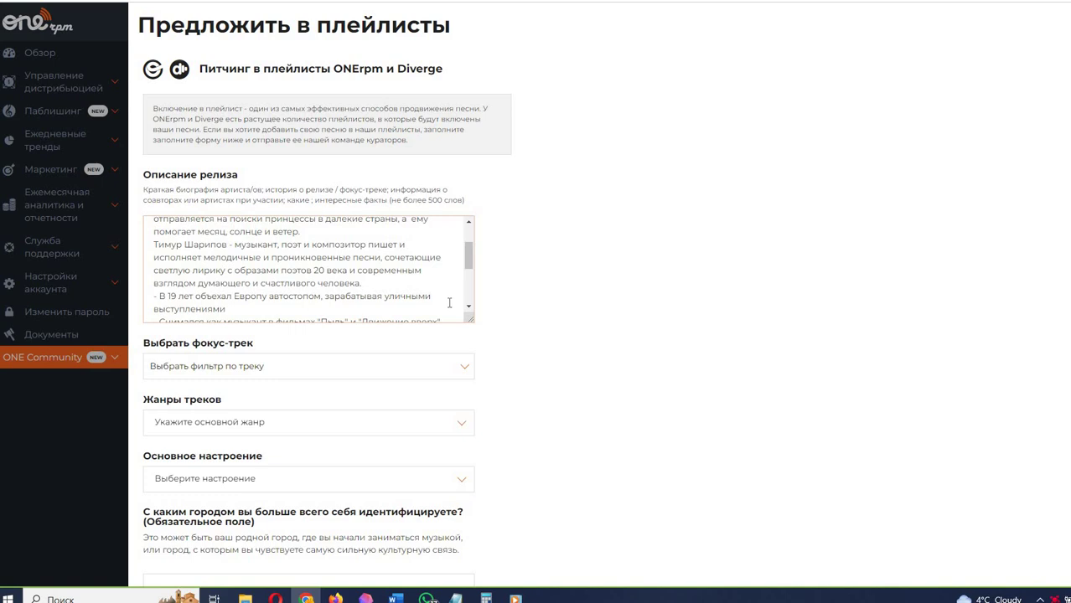
scroll(449, 304, "down", 2)
scroll(449, 303, "up", 1)
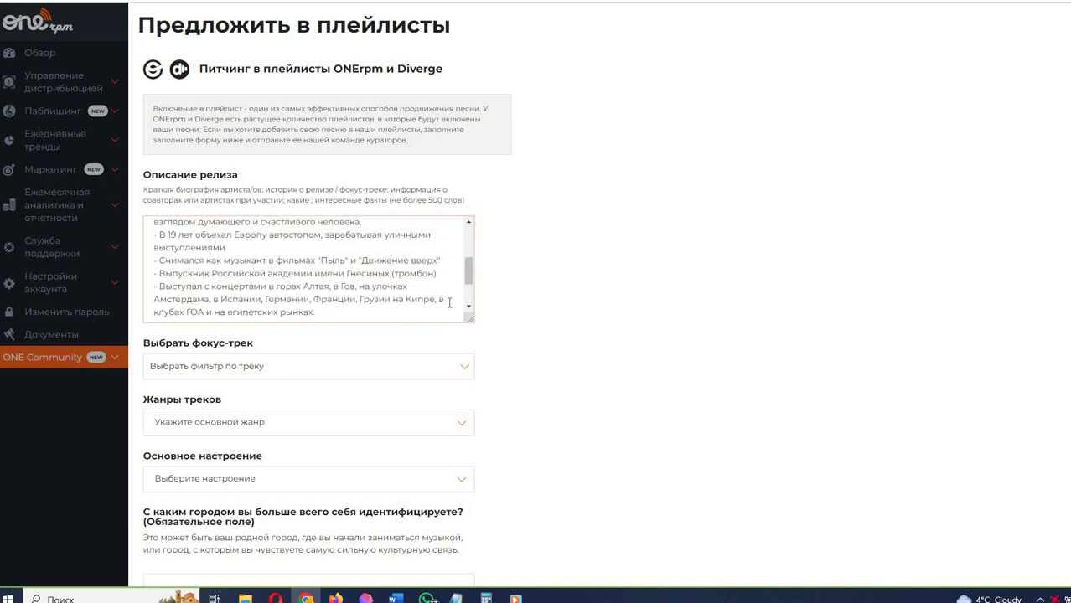
type("В песне Легенда используются яркие мелодические приемы, необычные гармонии и интересные сочетания, что делает ее прослушивание привлекательным для ценителей музыки и музыкальных гурманов.")
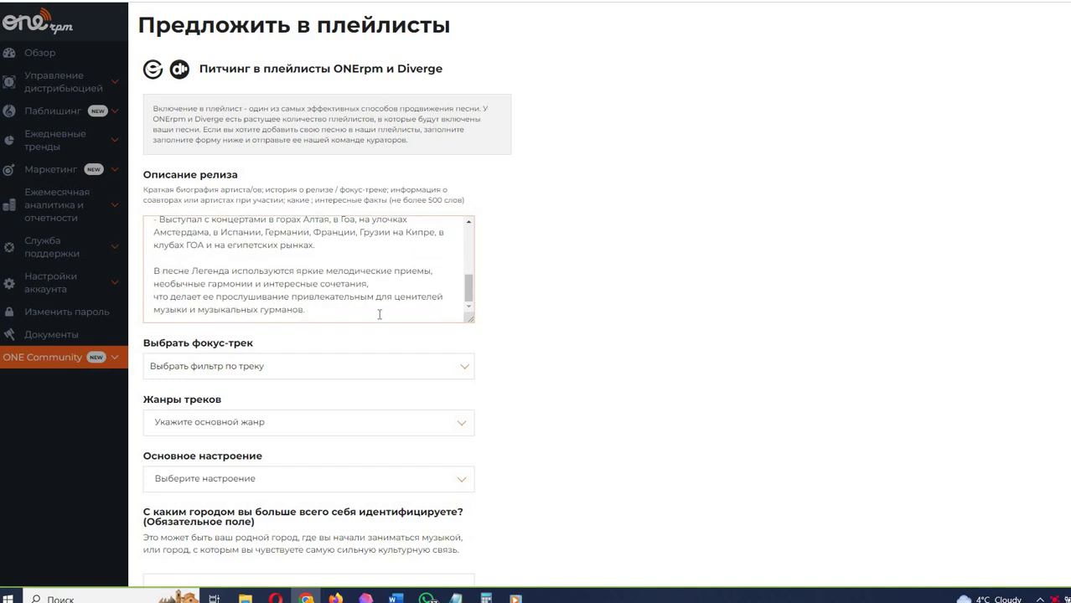
scroll(382, 313, "up", 3)
scroll(382, 312, "up", 3)
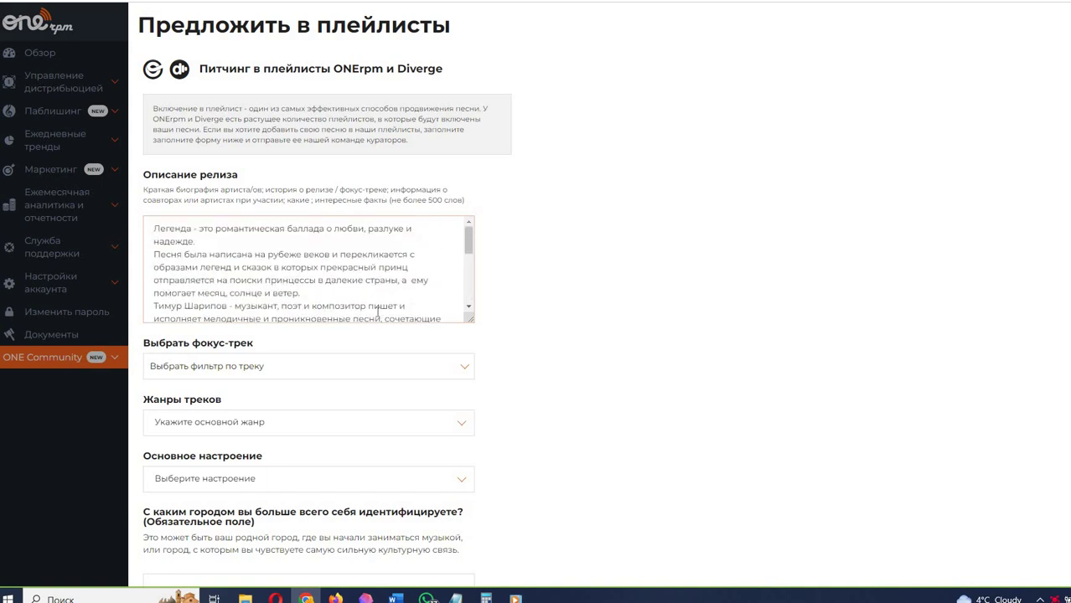
scroll(375, 312, "down", 6)
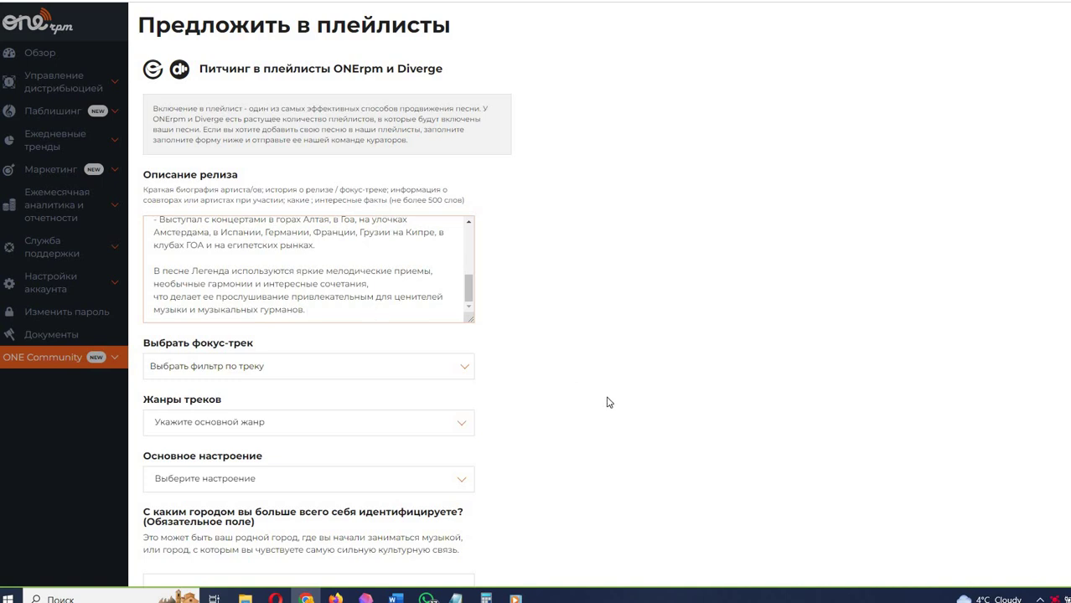
Choose Легенда as the focus track for the ONErpm and Diverge playlist pitch.
scroll(617, 405, "down", 1)
scroll(618, 406, "down", 1)
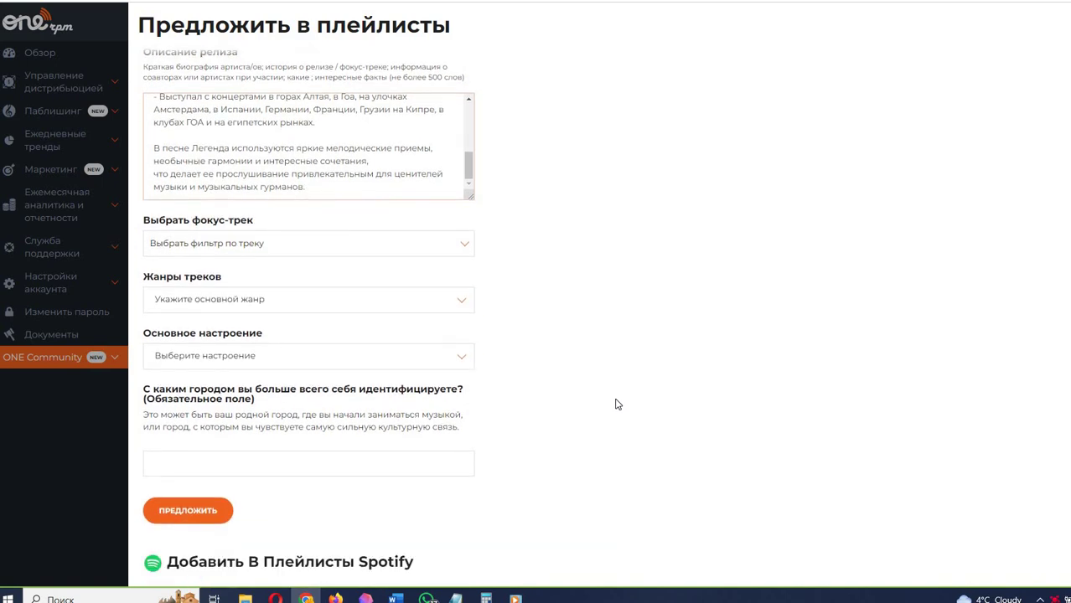
left_click(451, 247)
left_click(419, 271)
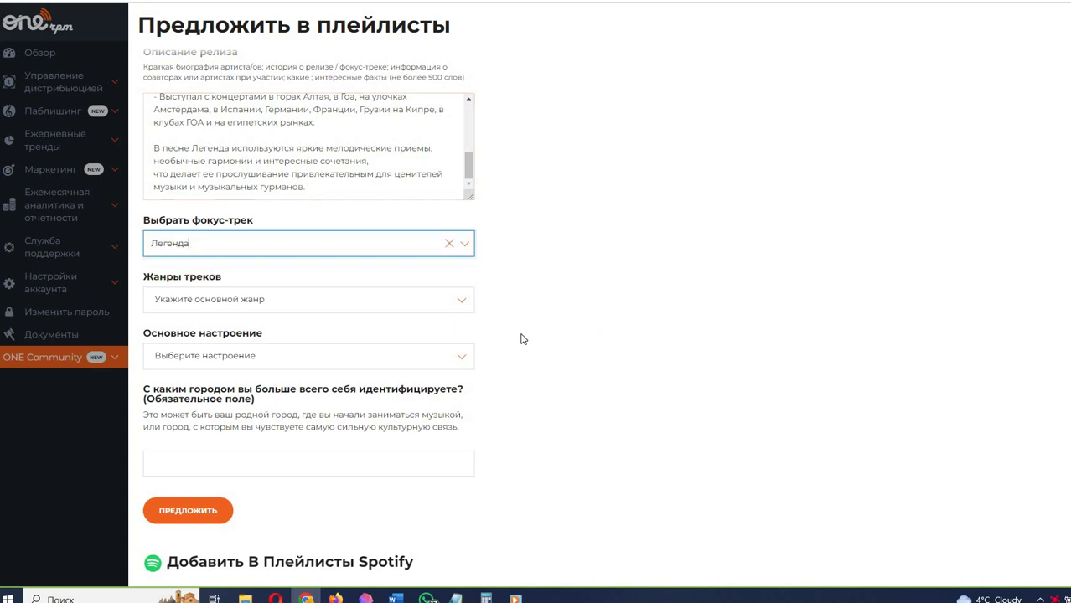
Find Indie among the track genres and set it as the pitch's main genre.
left_click(445, 301)
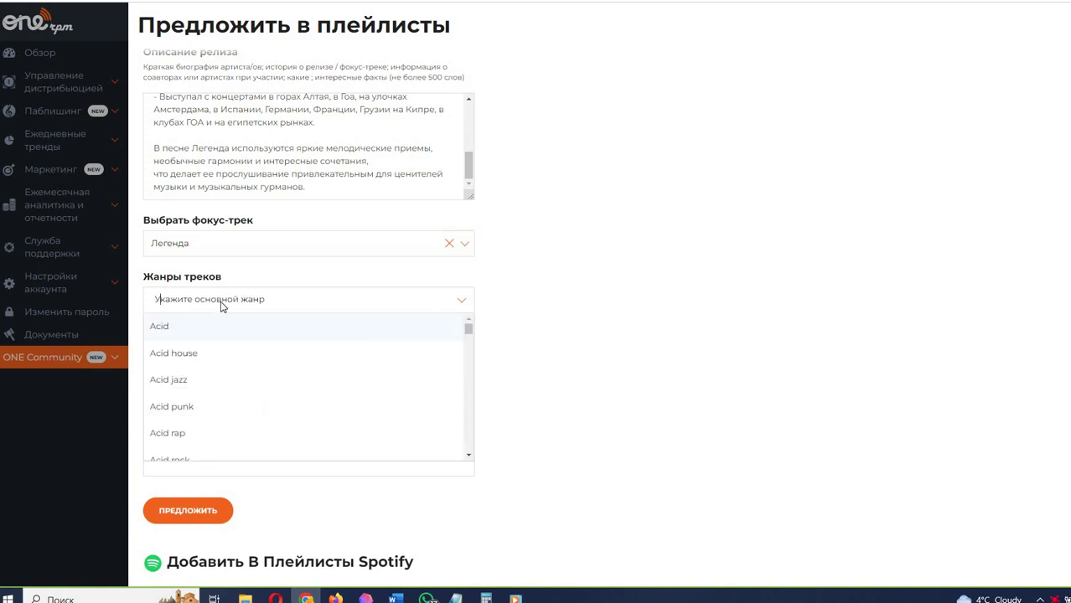
type("indi")
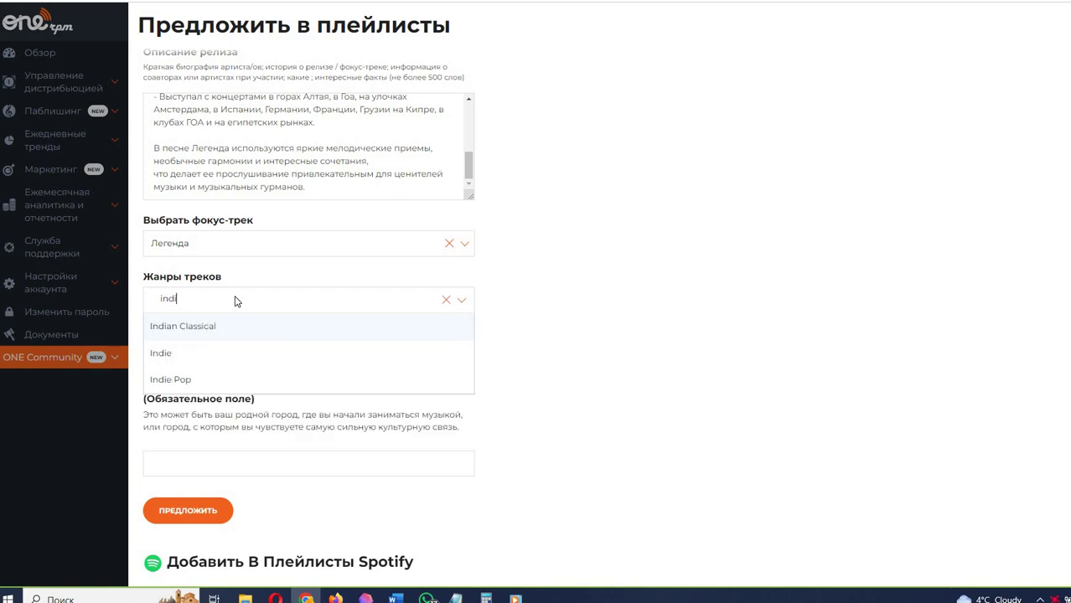
left_click(244, 352)
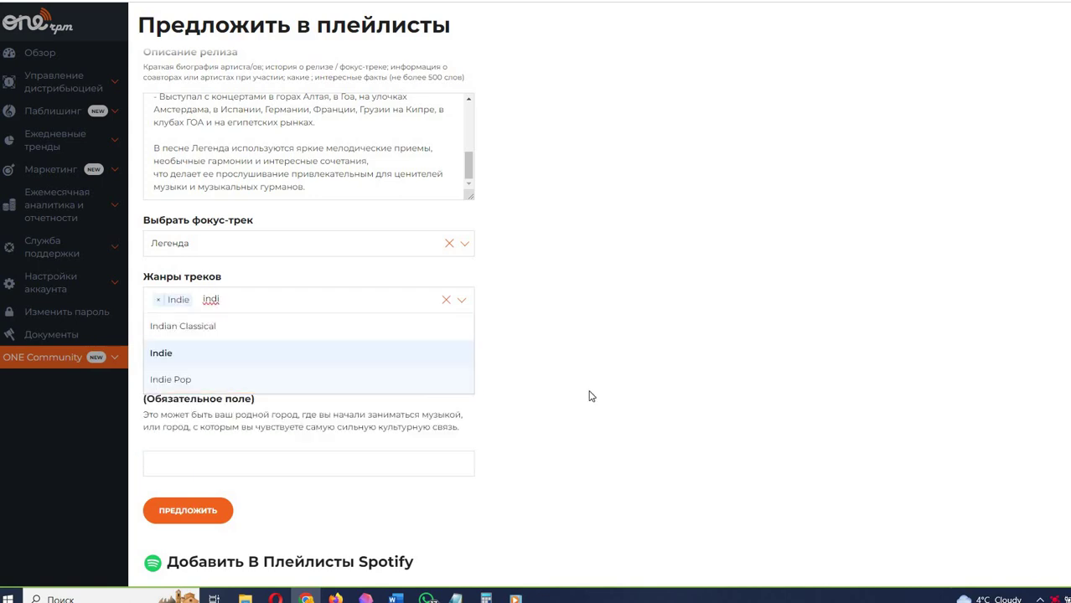
left_click(591, 396)
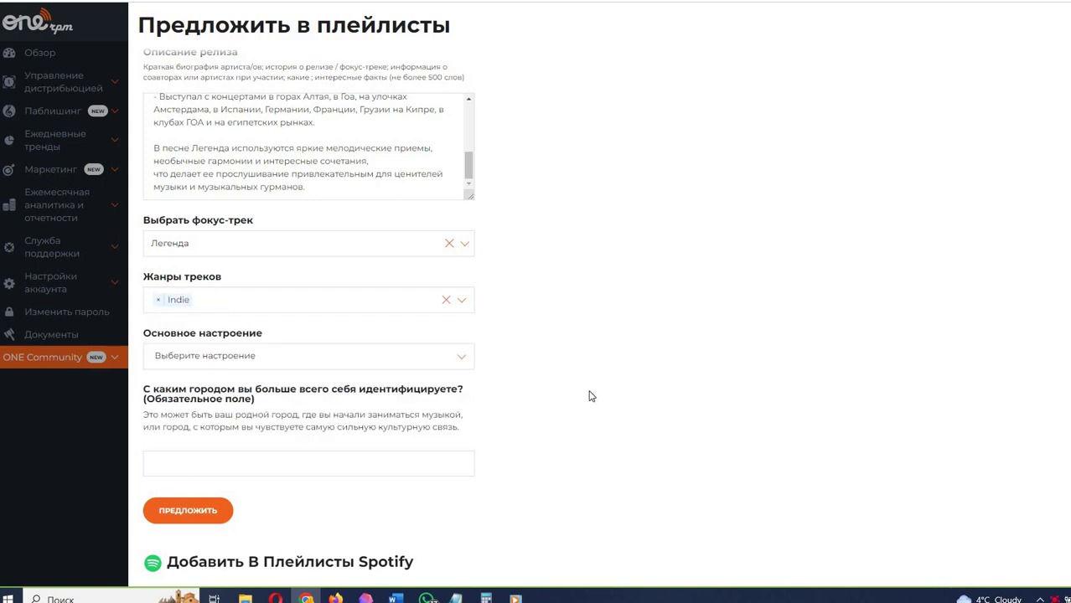
Set the main mood of the playlist pitch to romantic.
left_click(232, 361)
type("rom")
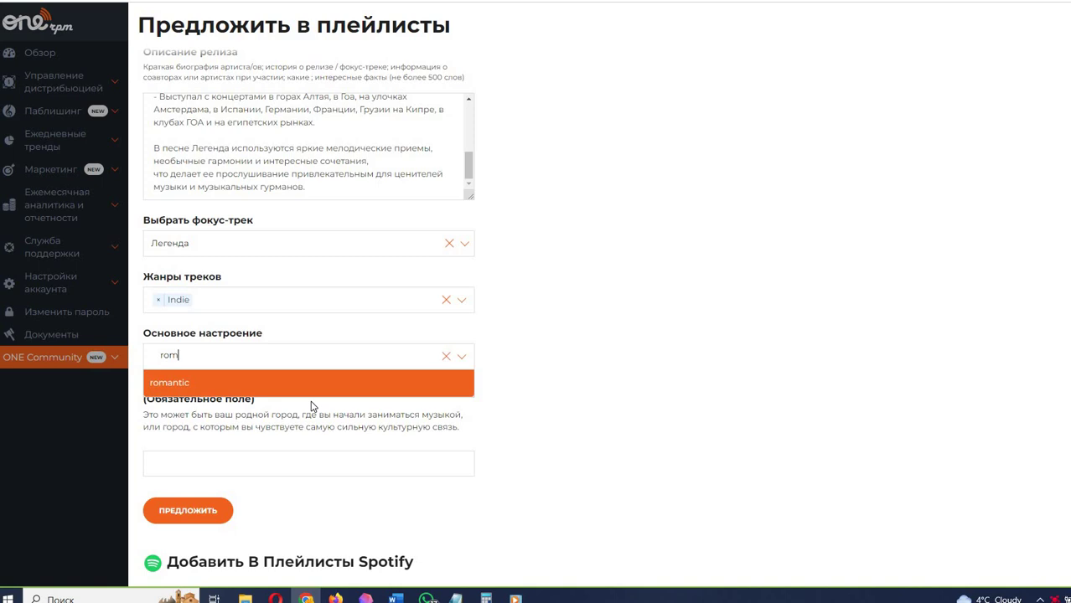
key("Return")
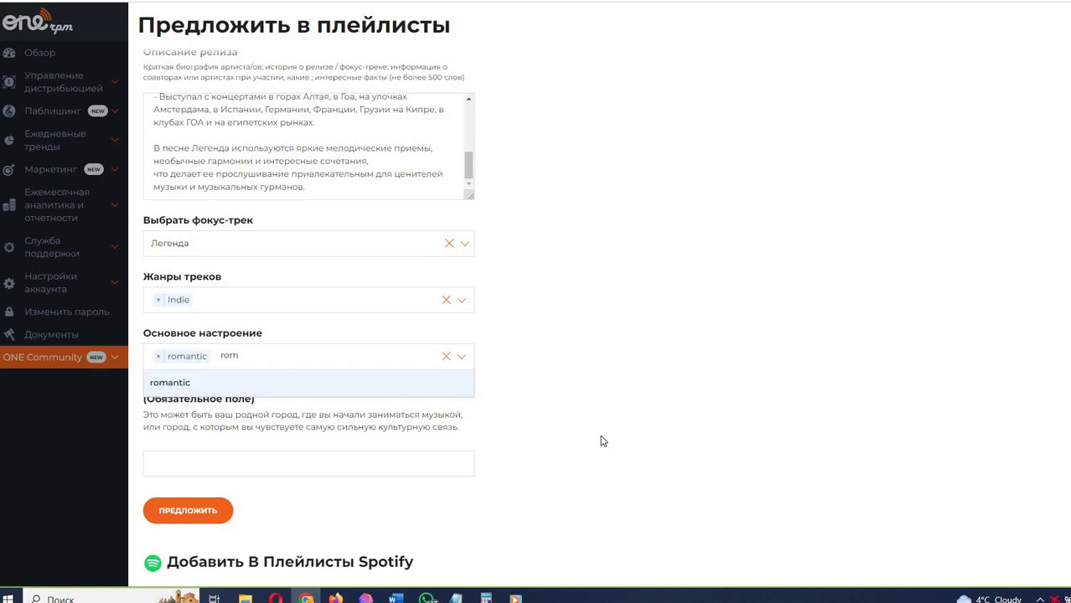
left_click(592, 437)
Enter Москва as the city the artist identifies with most.
scroll(587, 441, "down", 1)
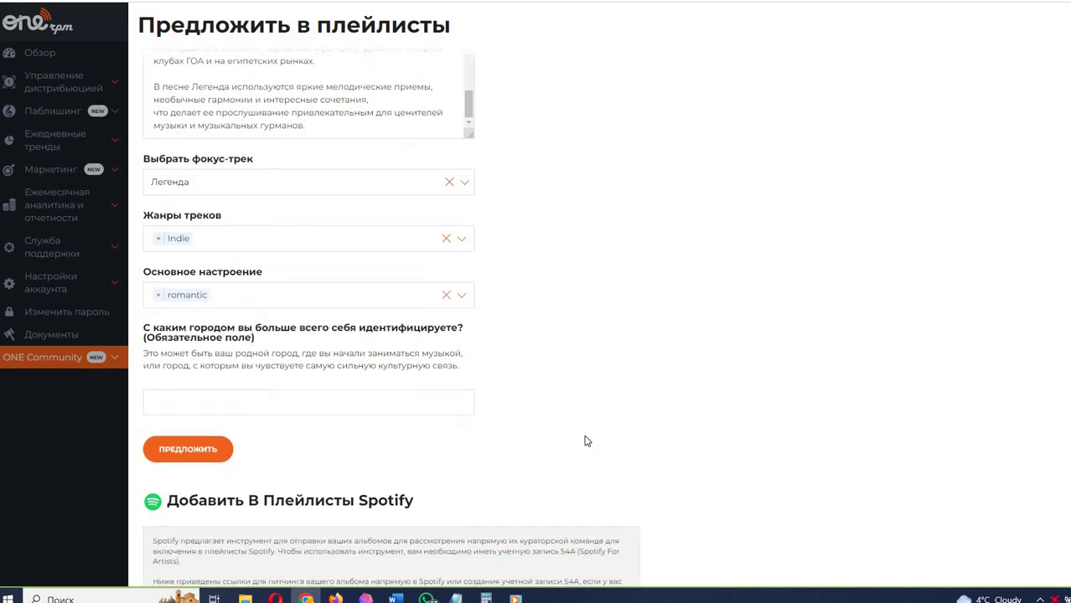
left_click(322, 398)
type("ч")
key("BackSpace")
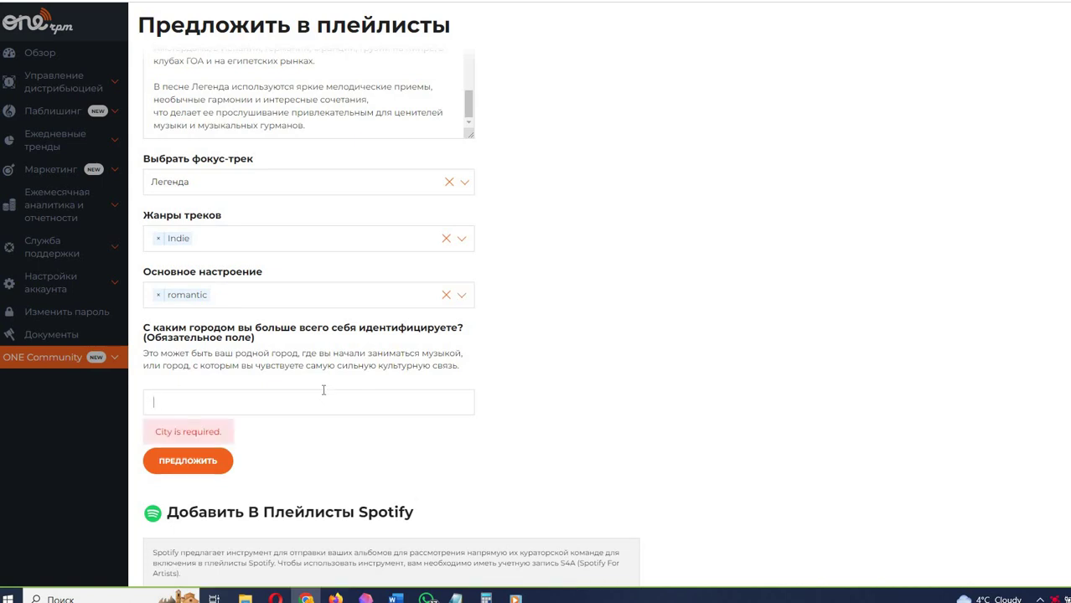
type("Ч")
key("BackSpace")
type("Москва")
left_click(282, 470)
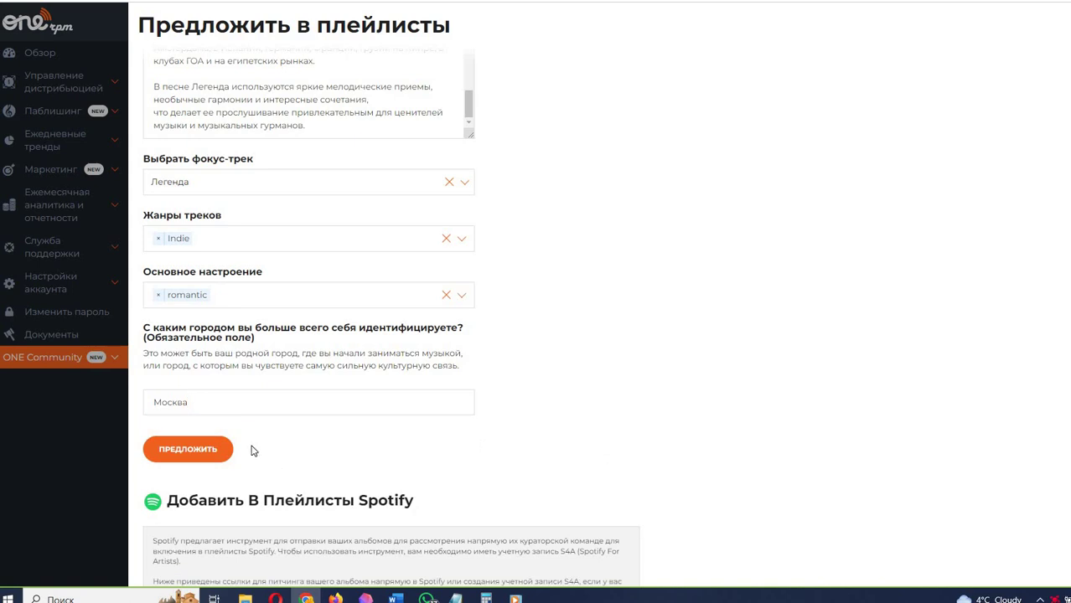
Submit the album pitch to the ONErpm and Diverge playlists, confirm sending it, and review the submitted form.
left_click(189, 453)
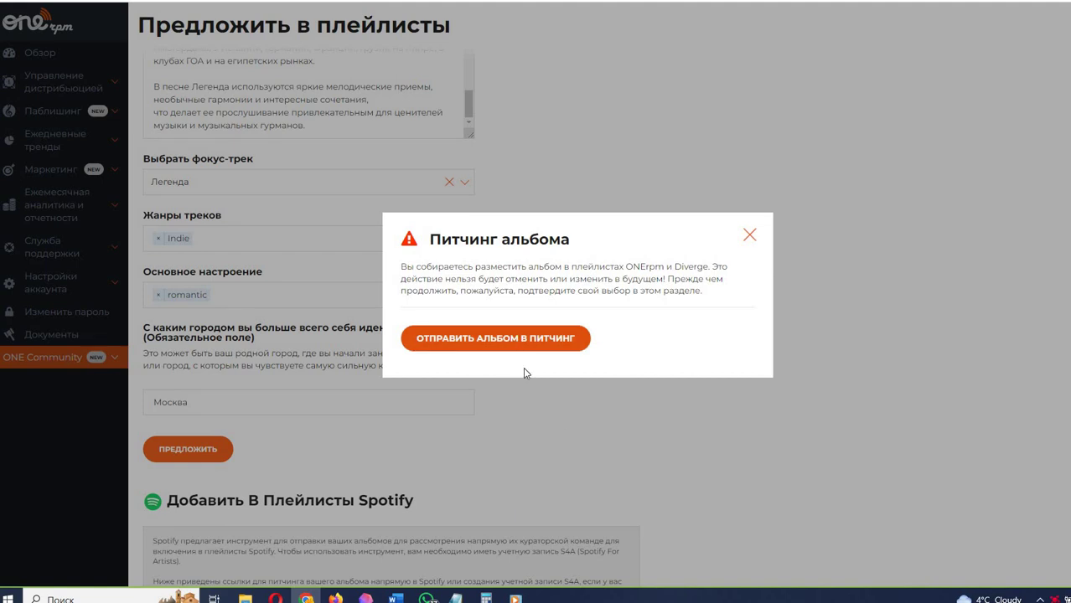
left_click(539, 347)
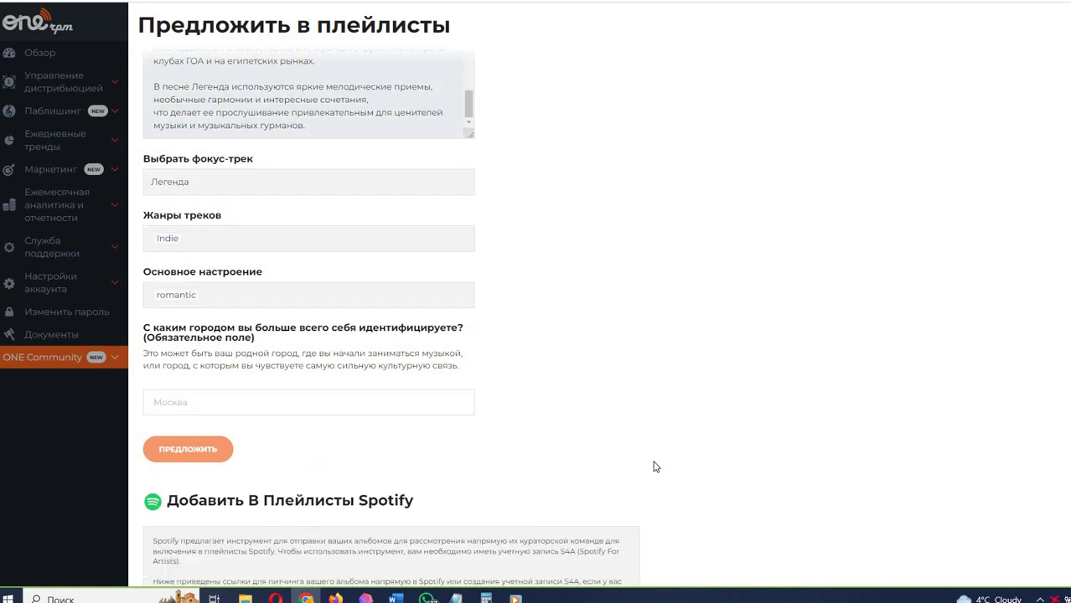
scroll(656, 467, "up", 2)
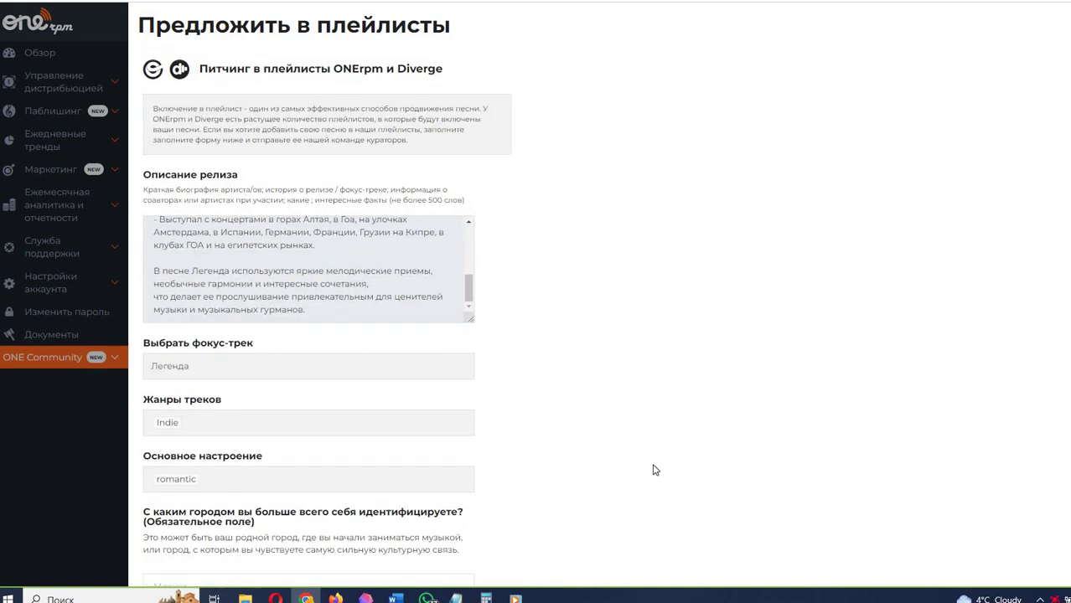
Go on to the Spotify playlist pitch, select the artist and request access to Spotify for Artists.
scroll(656, 470, "down", 4)
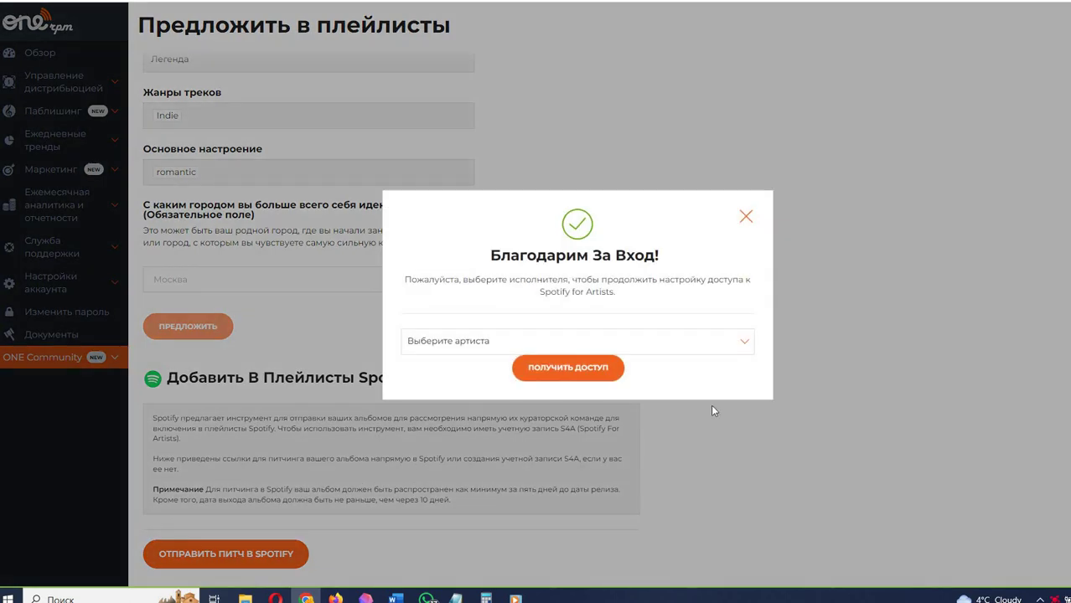
left_click(739, 345)
left_click(651, 374)
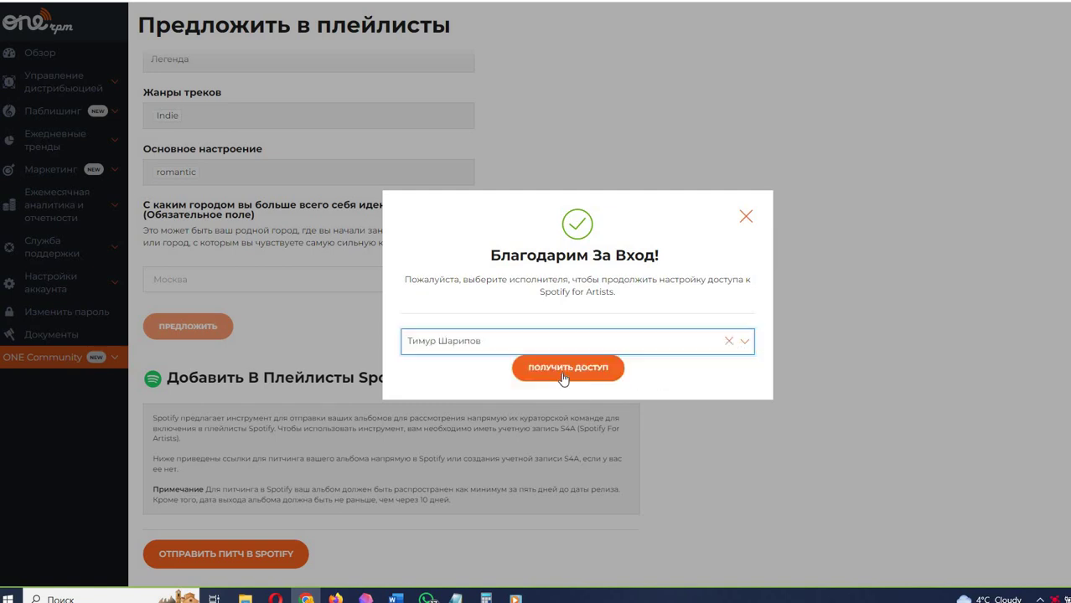
left_click(569, 364)
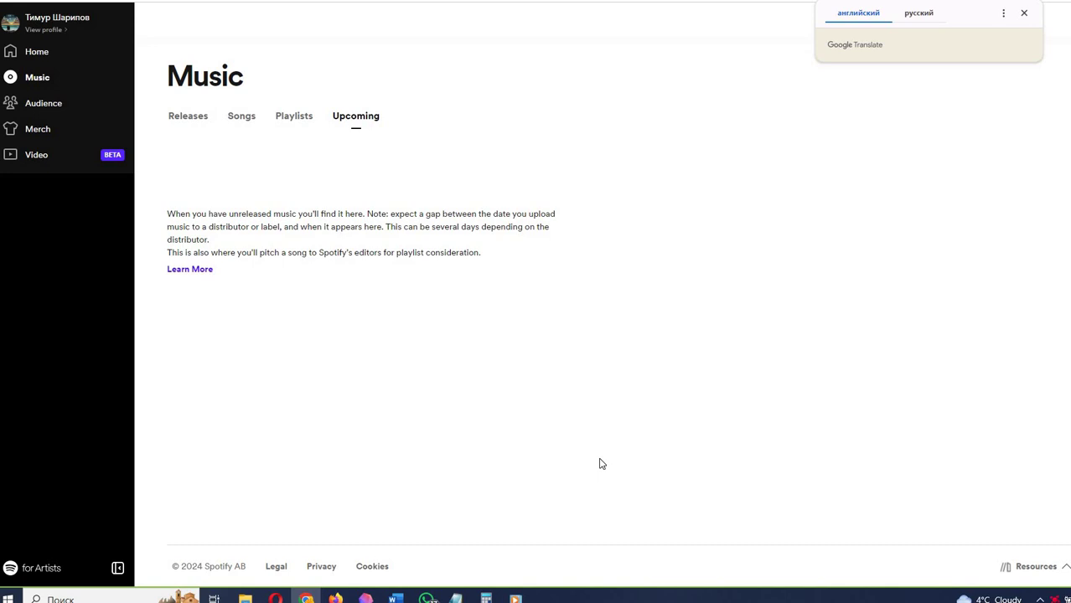
Examine the artist's song list and releases in the Music section of Spotify for Artists.
left_click(240, 118)
left_click(292, 171)
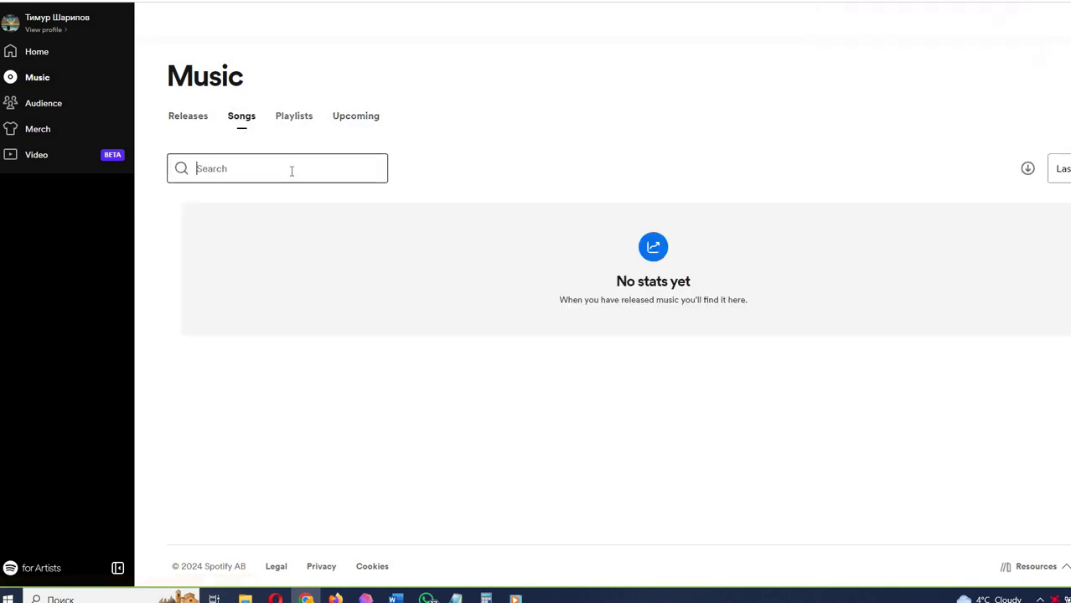
left_click(198, 122)
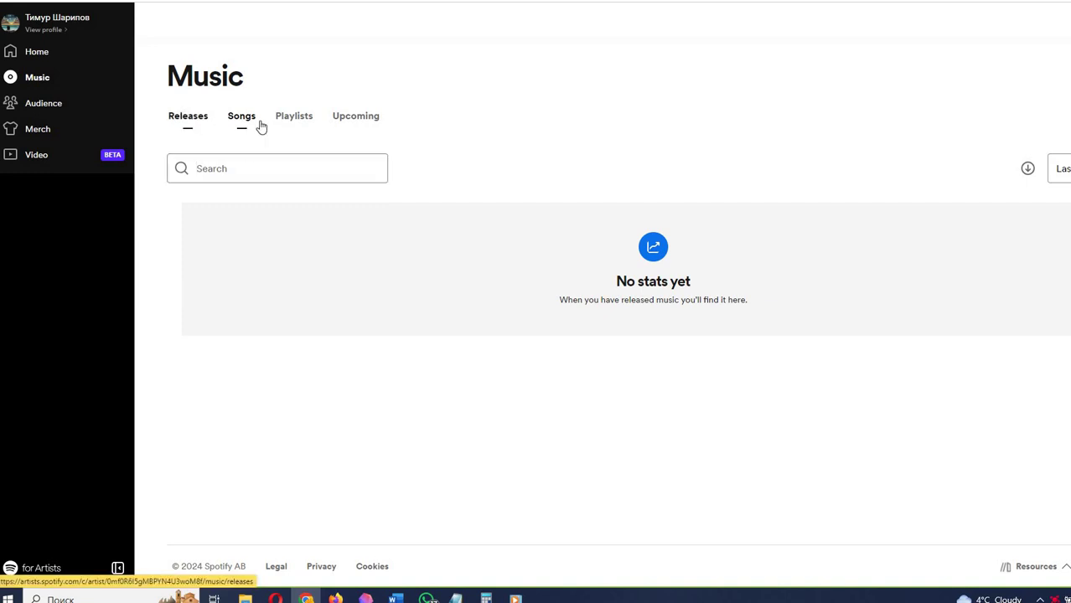
scroll(231, 260, "down", 1)
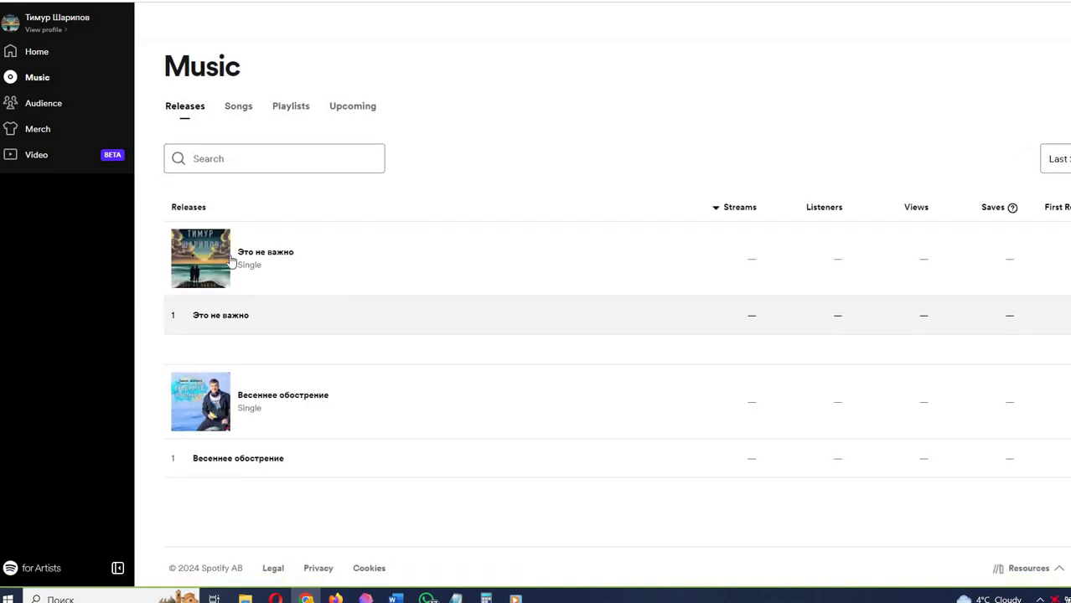
scroll(232, 247, "up", 1)
left_click(236, 128)
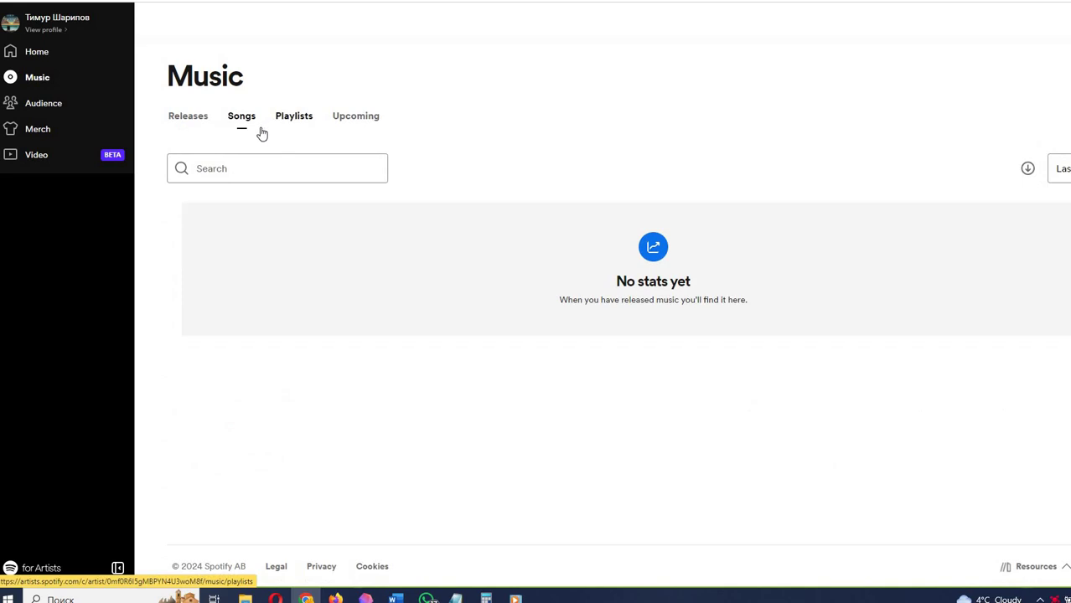